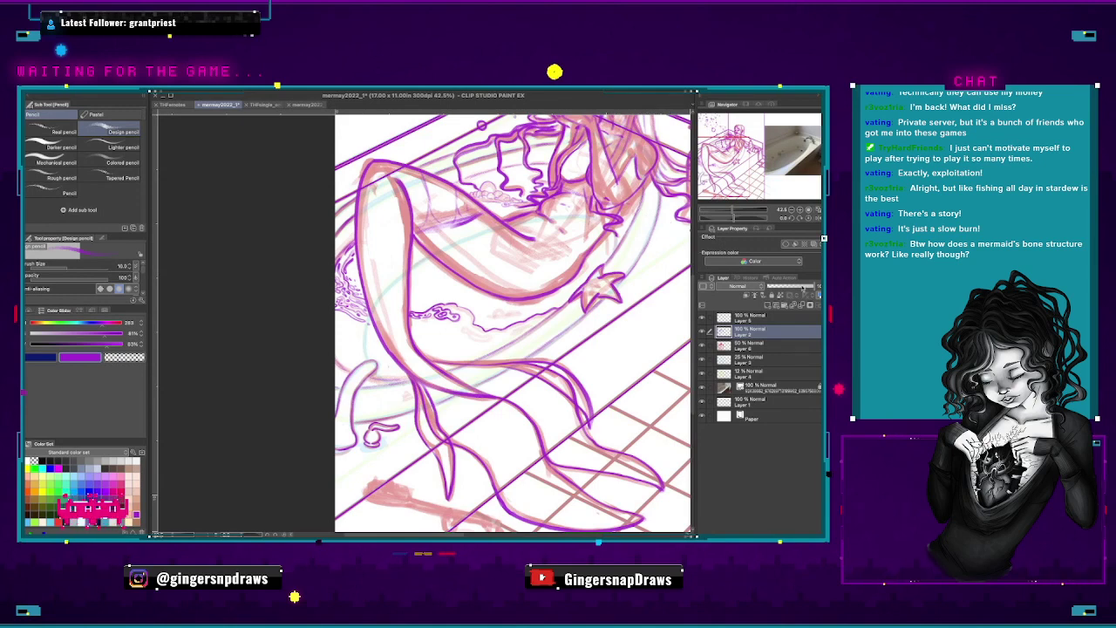
Fit the whole canvas in view and hide the bathtub reference photo layer.
key(ctrl+0)
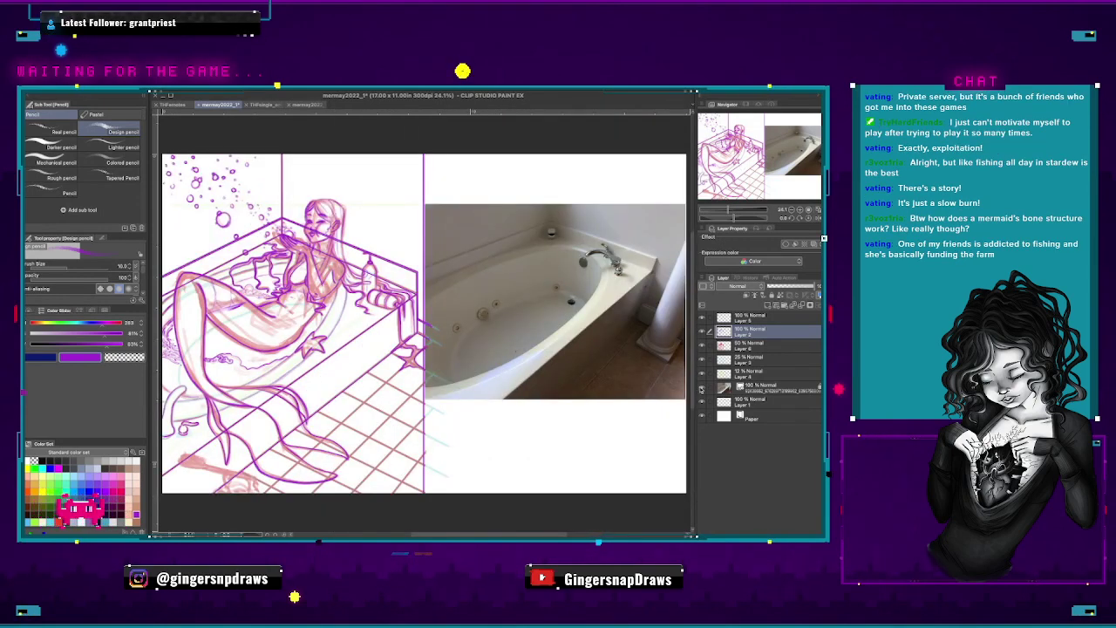
click(701, 388)
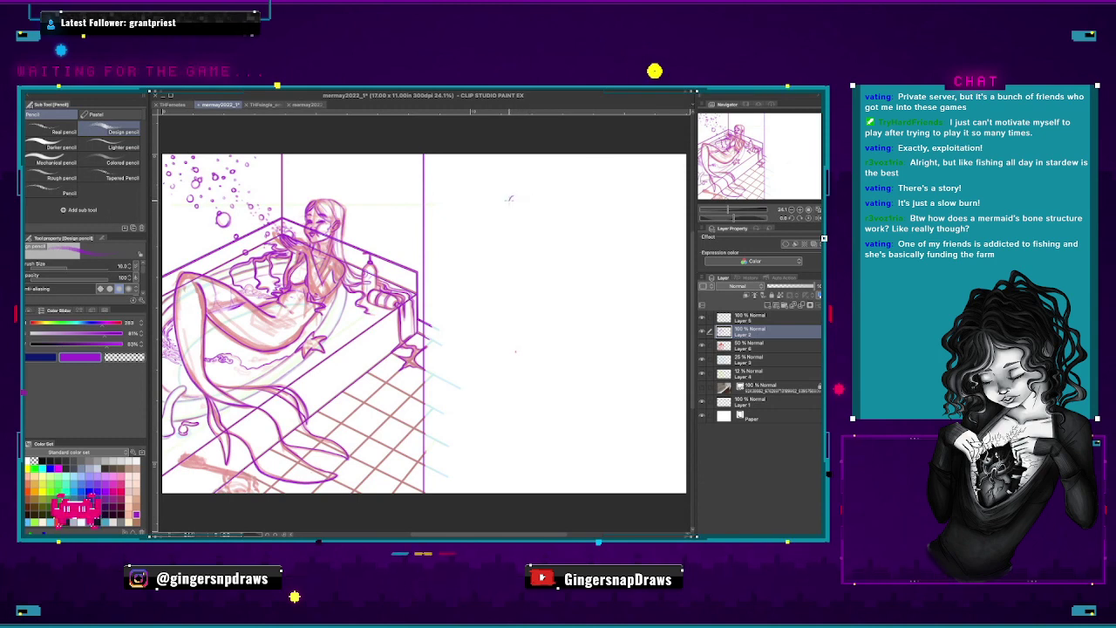
Sketch a purple skull, a horizontal shoulder line and the upper torso right of the mermaid.
mouse_move(530, 221)
mouse_down()
mouse_move(521, 193)
mouse_move(532, 220)
mouse_up()
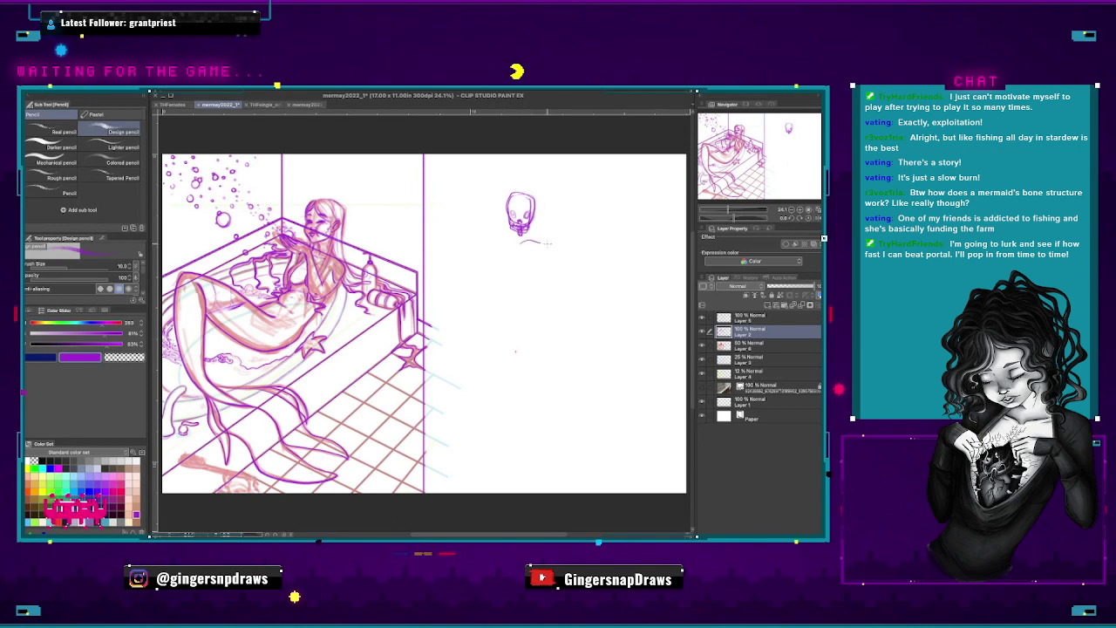
mouse_move(541, 245)
mouse_down()
mouse_move(554, 244)
mouse_move(487, 238)
mouse_up()
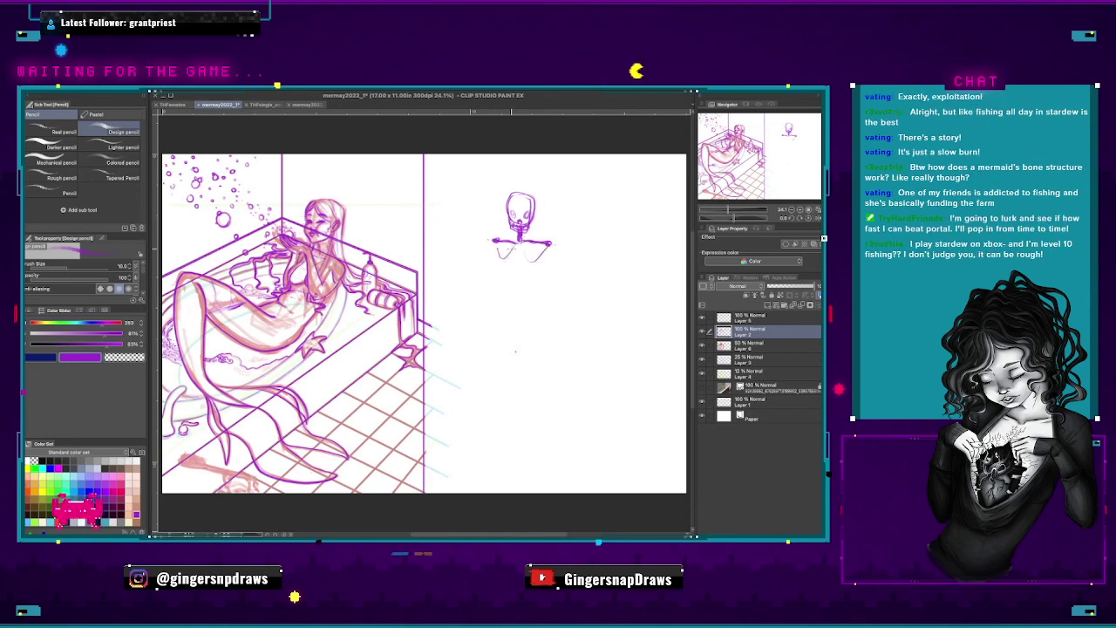
mouse_move(509, 247)
mouse_down()
mouse_move(499, 258)
mouse_move(543, 281)
mouse_up()
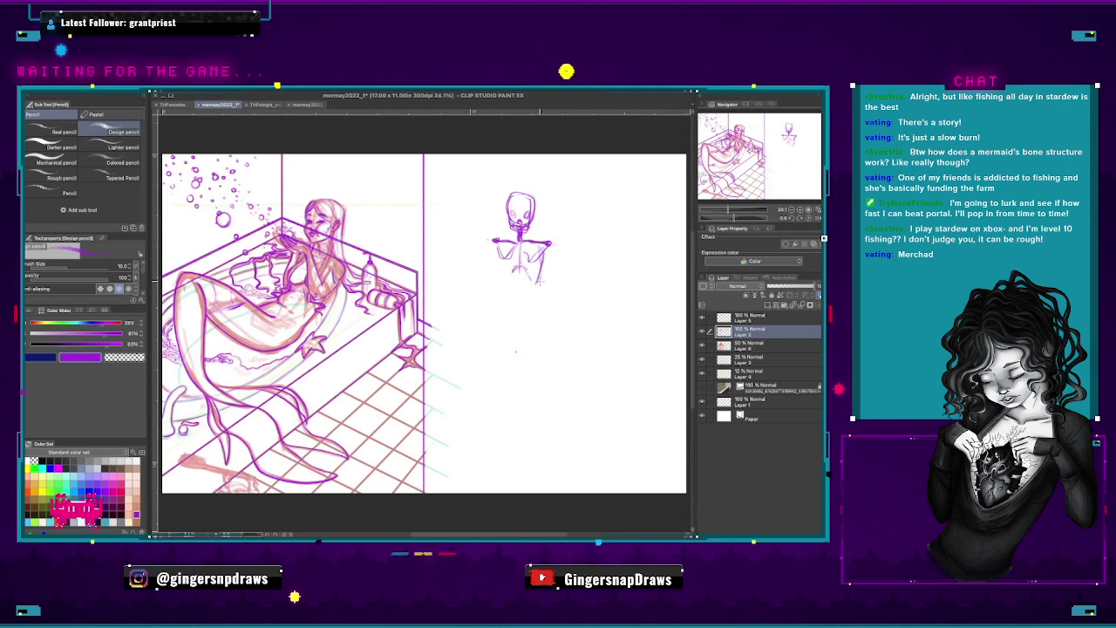
Outline the torso sides, draw ribs across it, and add a spine below the skull.
drag(497, 248, 495, 279)
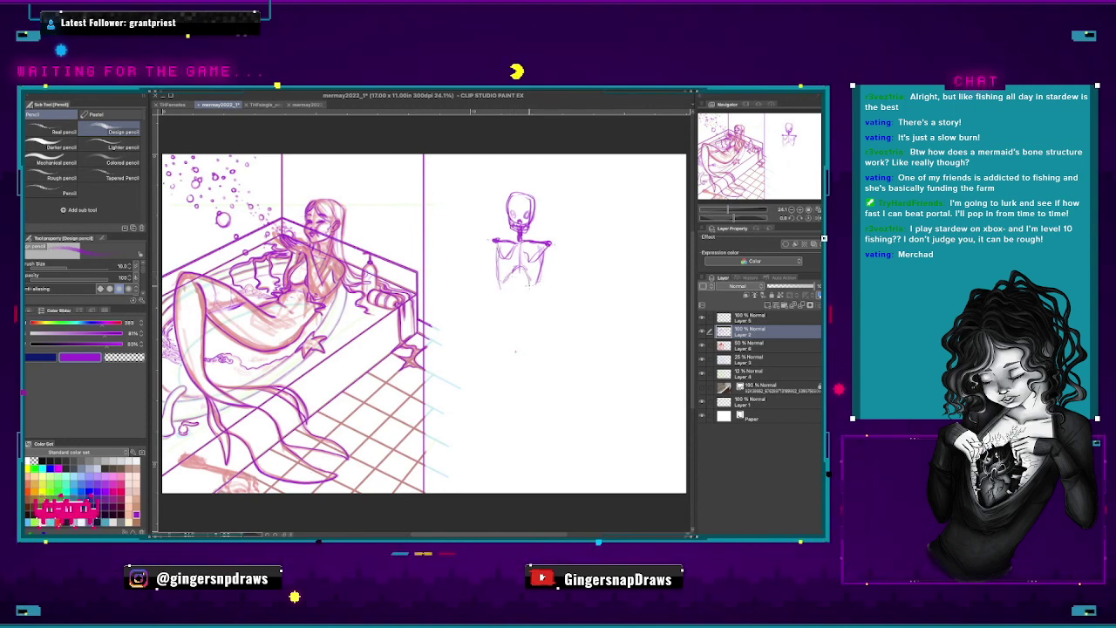
drag(542, 248, 521, 289)
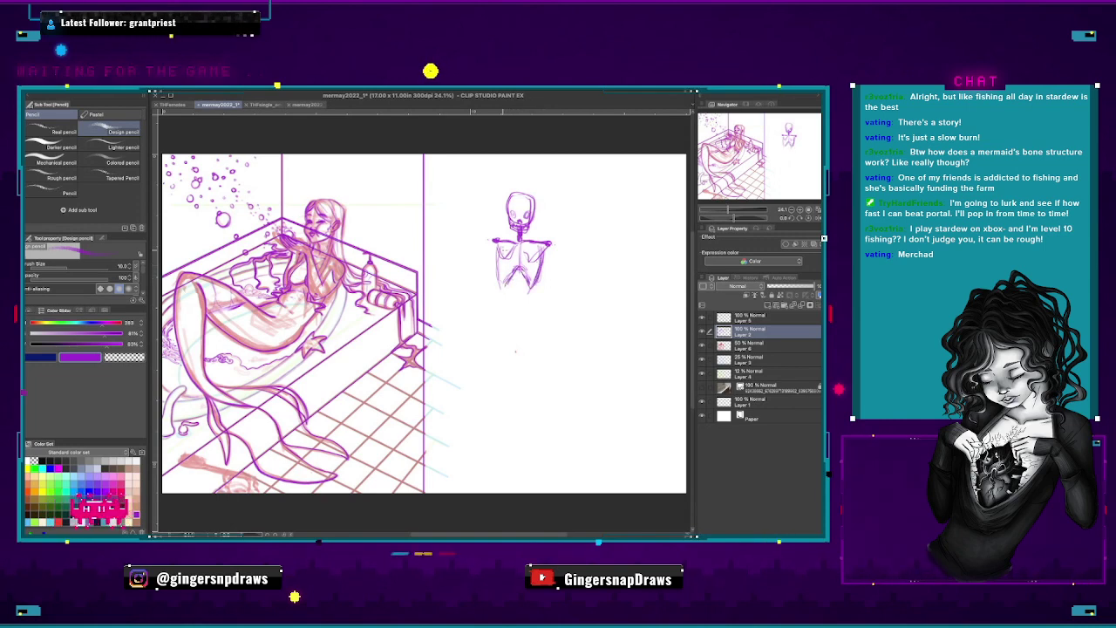
mouse_move(499, 267)
mouse_down()
mouse_move(496, 288)
mouse_move(523, 289)
mouse_up()
mouse_move(542, 248)
mouse_down()
mouse_move(536, 287)
mouse_move(525, 277)
mouse_up()
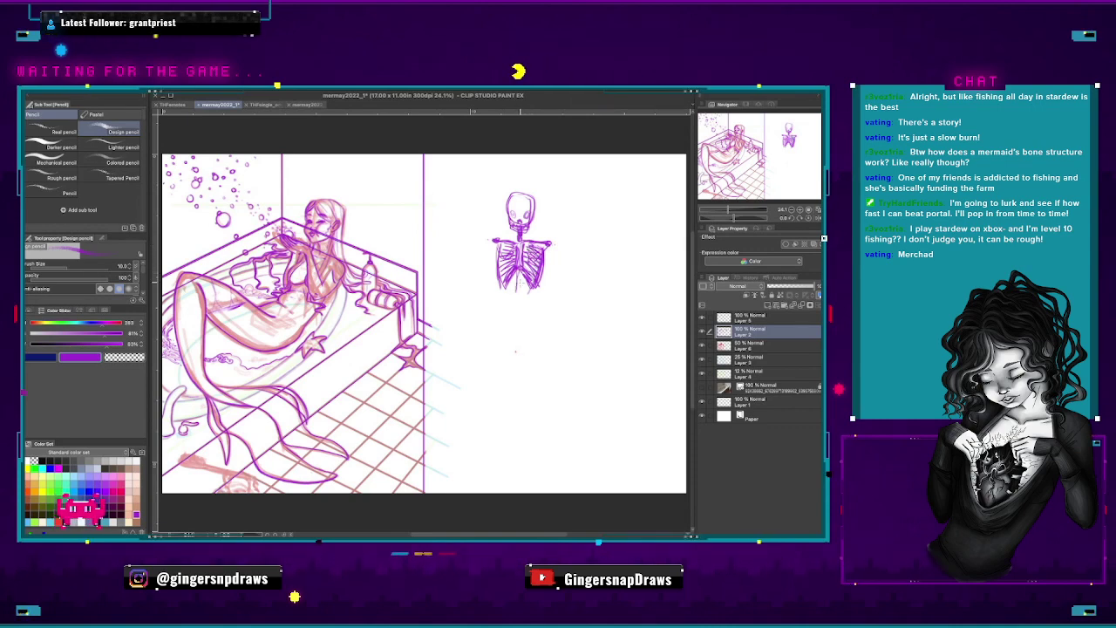
drag(516, 272, 518, 307)
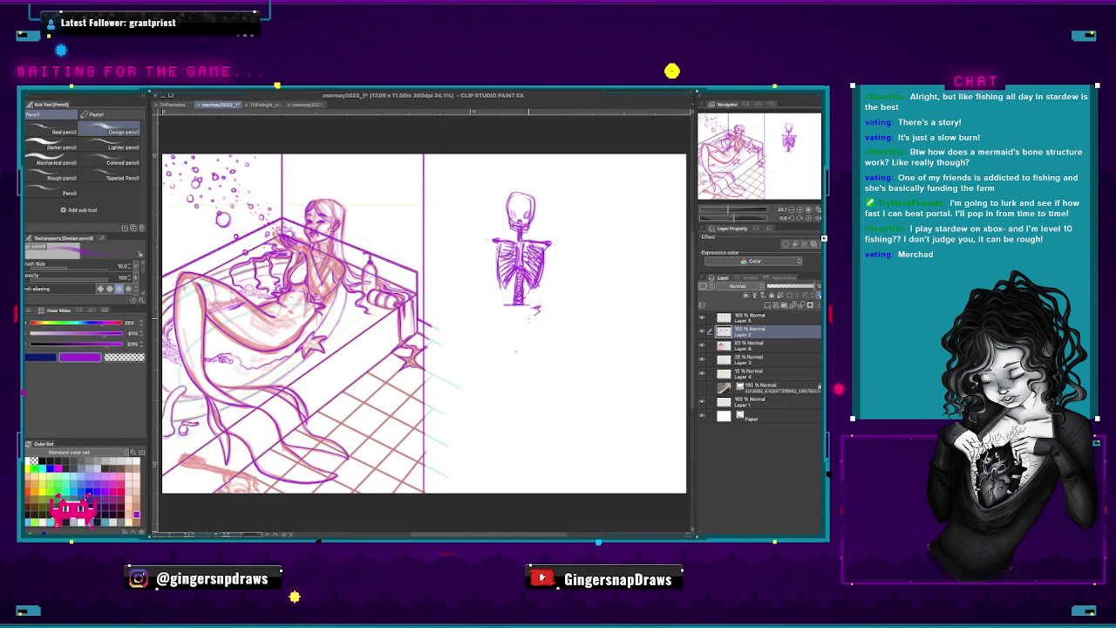
Sketch the pelvis and a long tapering tail with vertebrae down its centre.
drag(501, 307, 490, 313)
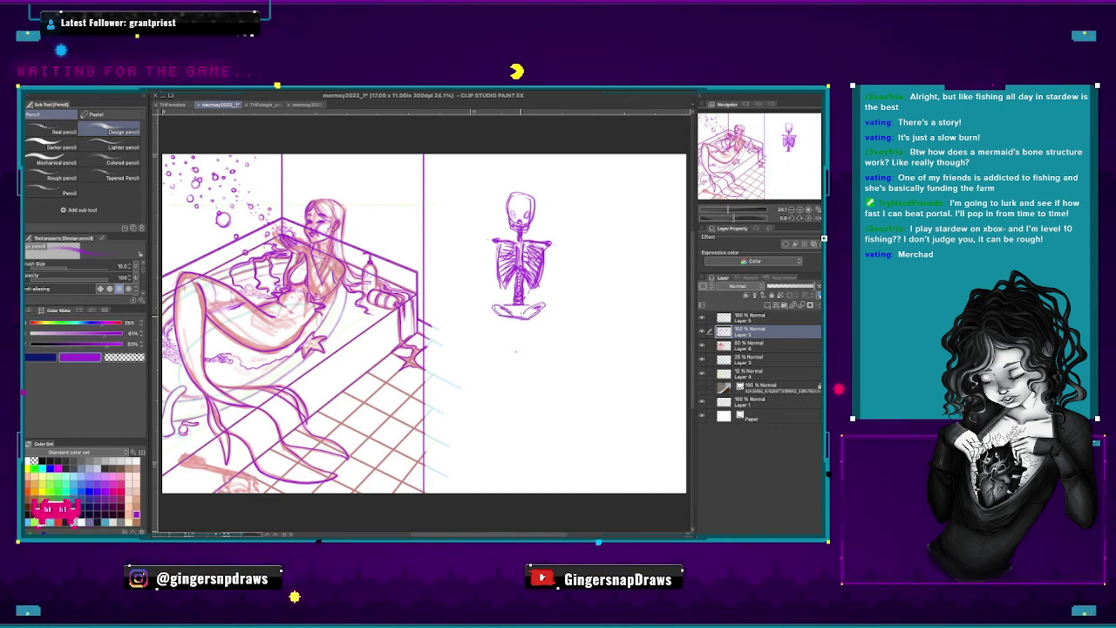
drag(519, 314, 544, 305)
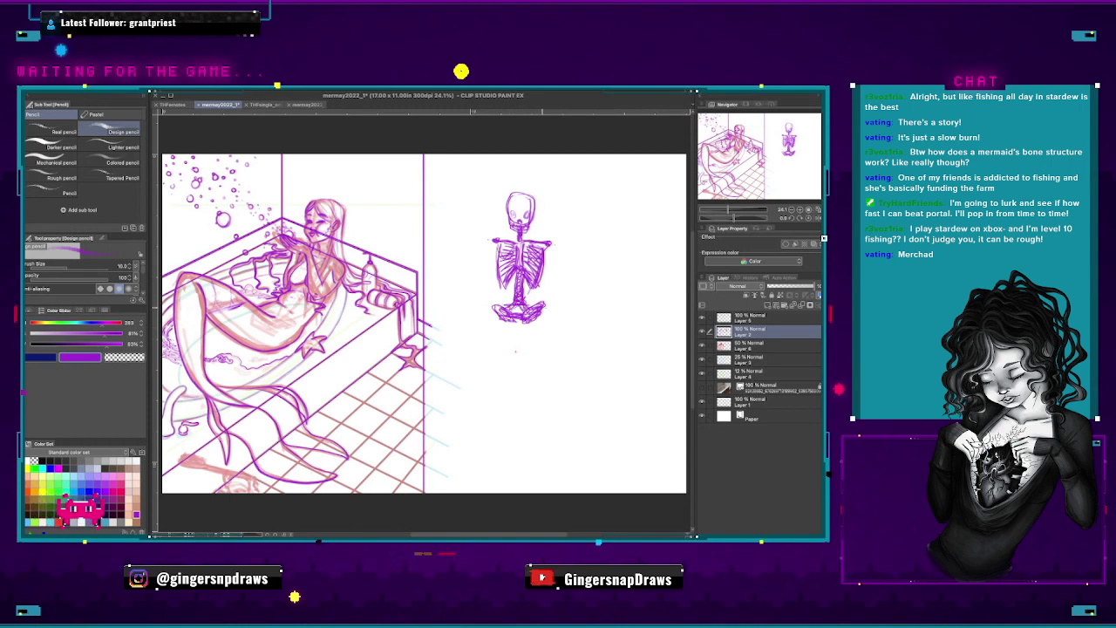
drag(545, 306, 518, 373)
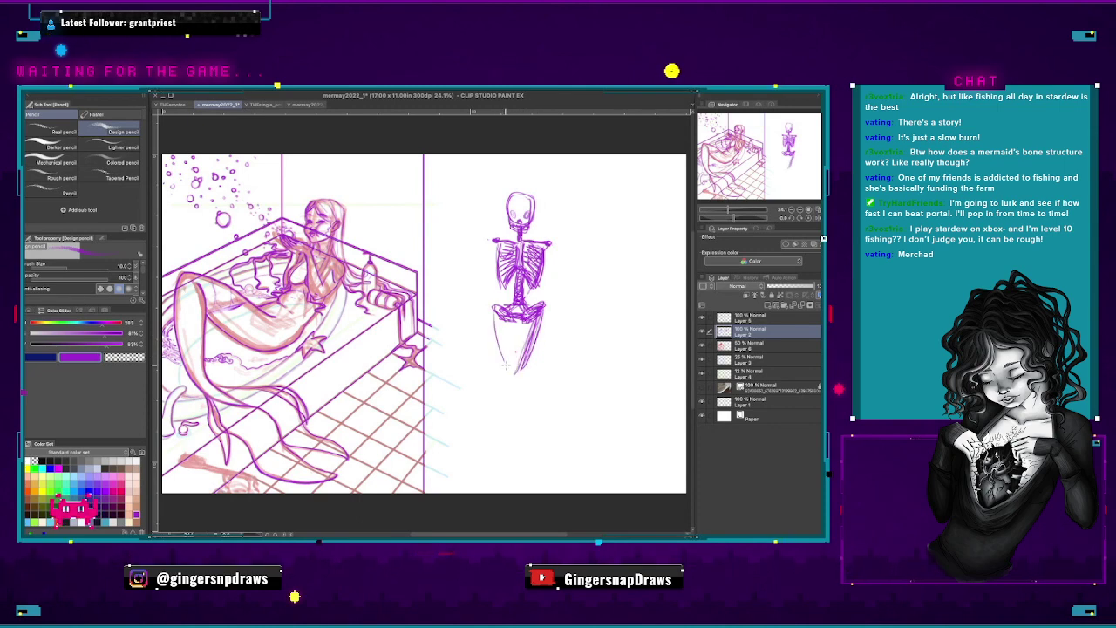
drag(496, 305, 518, 373)
drag(490, 307, 502, 340)
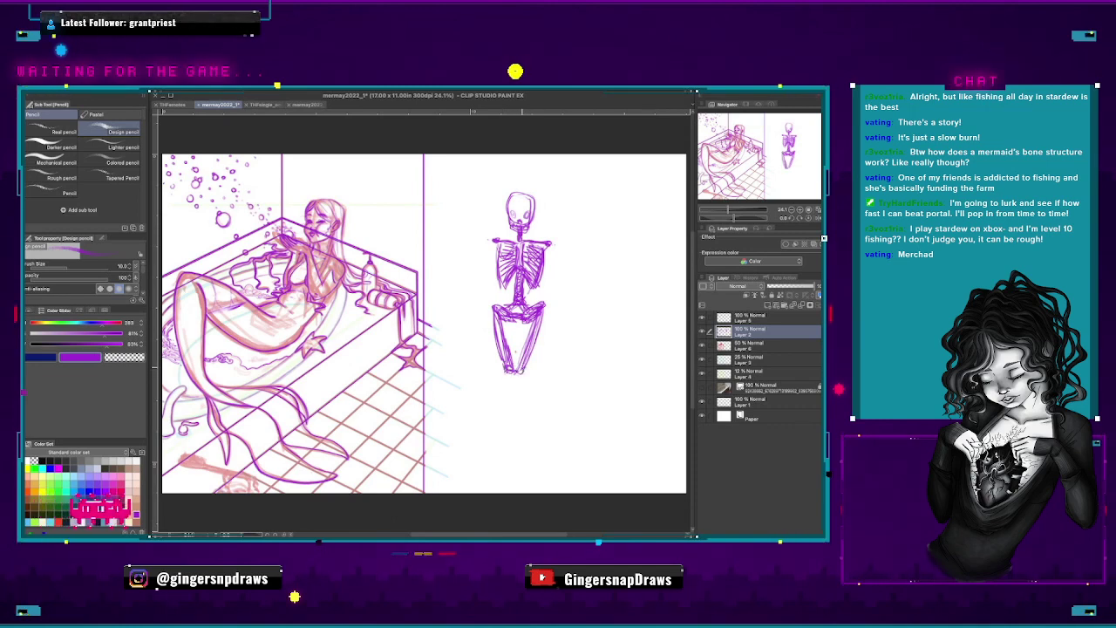
drag(522, 374, 513, 412)
drag(508, 361, 509, 416)
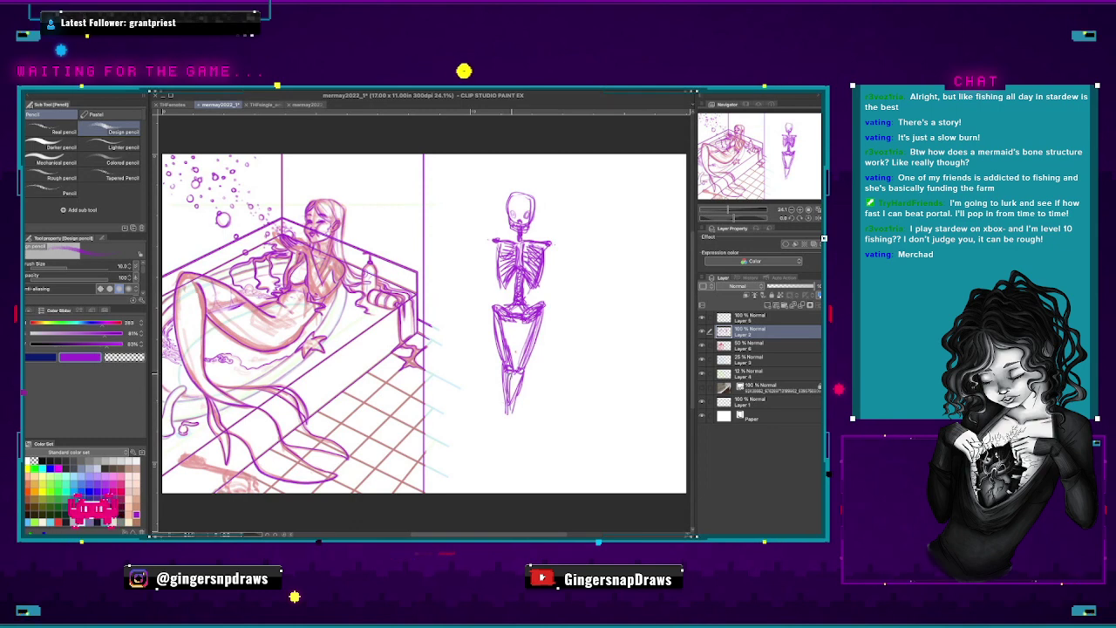
drag(518, 375, 511, 424)
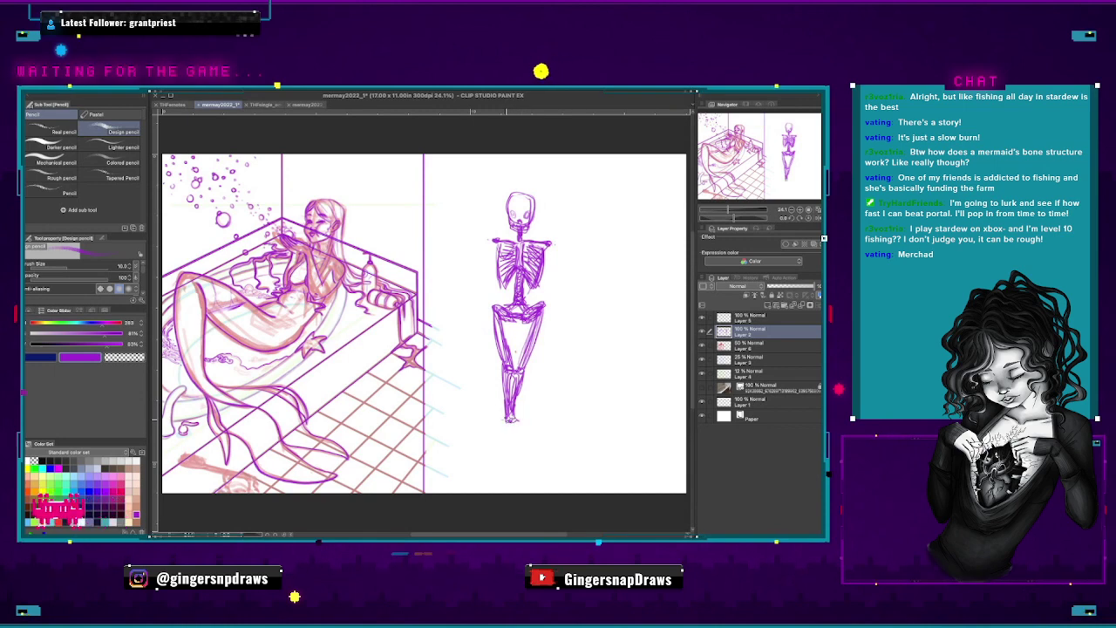
Draw a wide fan-shaped fin at the tip of the tail.
drag(497, 427, 476, 470)
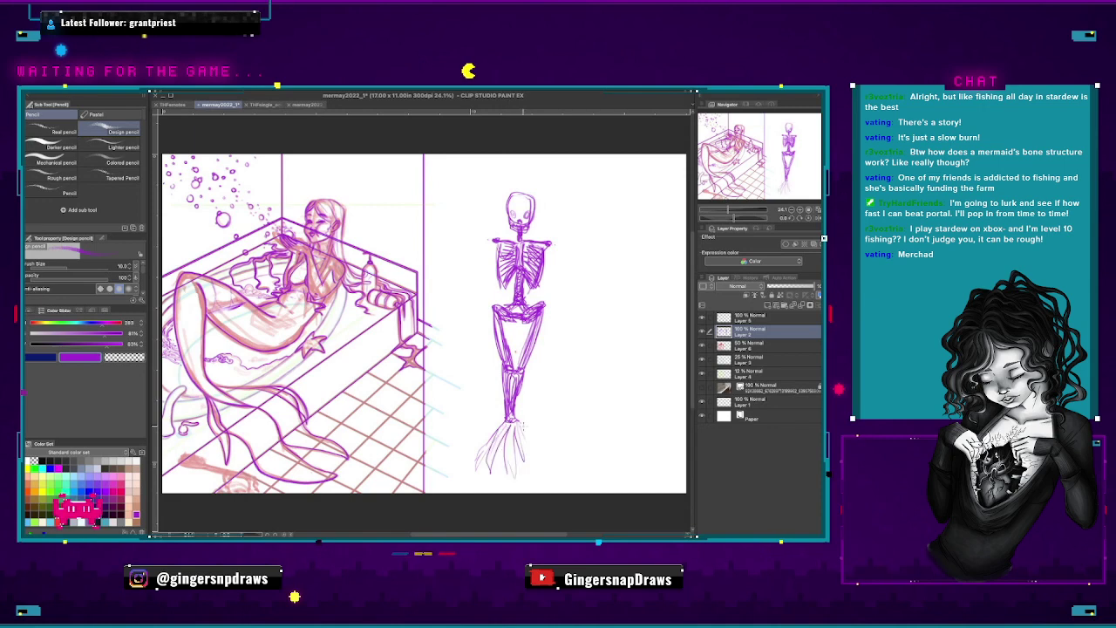
mouse_move(511, 422)
mouse_down()
mouse_move(489, 478)
mouse_move(547, 475)
mouse_up()
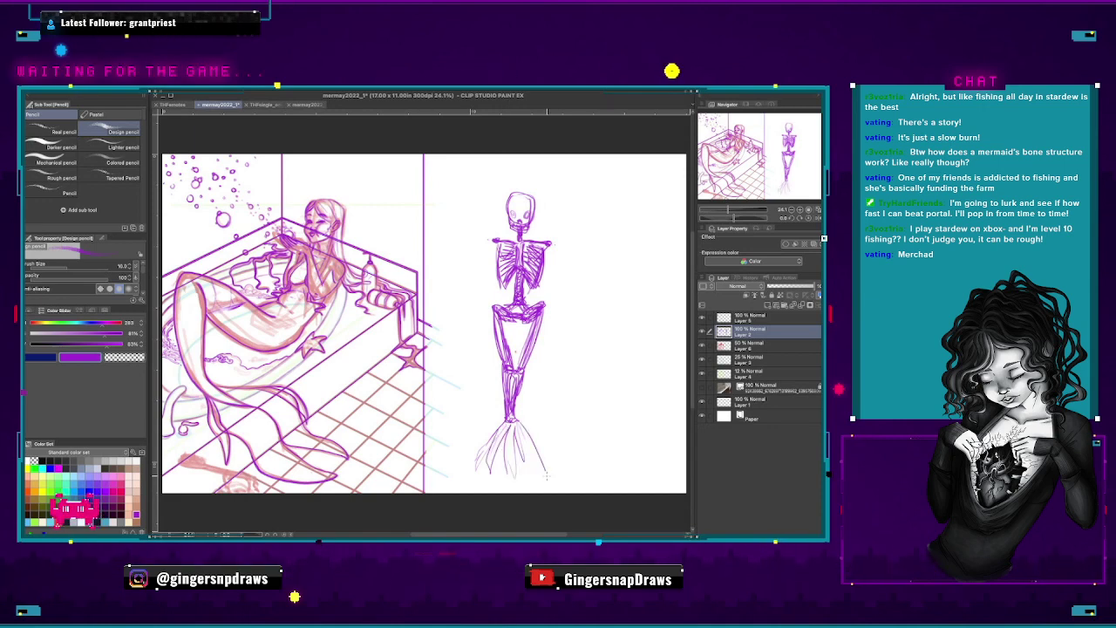
drag(504, 420, 462, 462)
drag(522, 418, 555, 473)
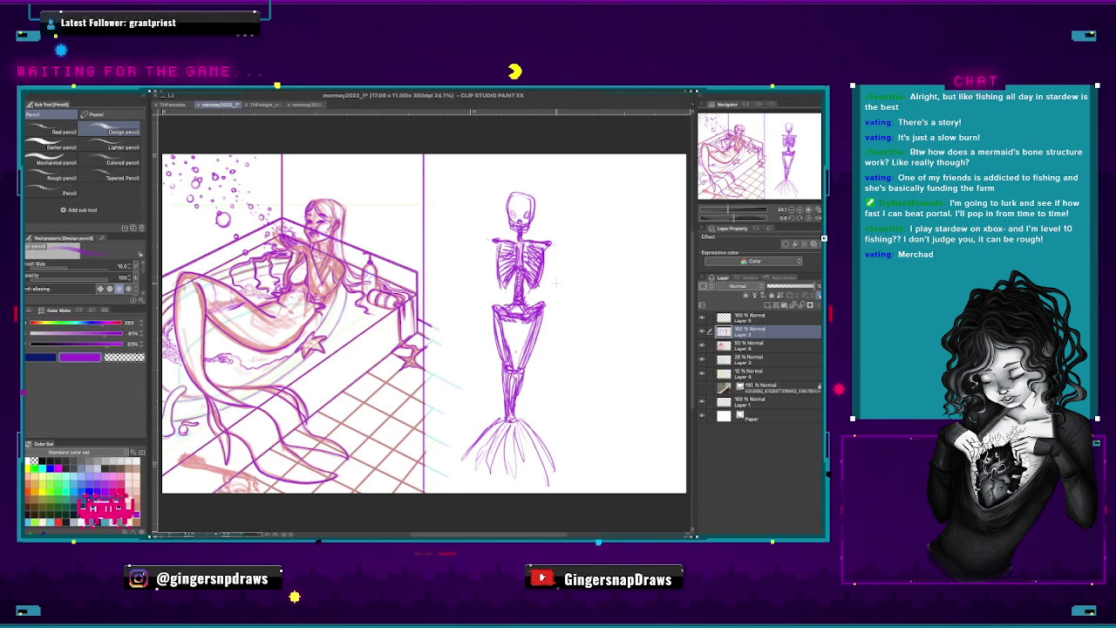
Select only the skull and ribcage, erasing the tail from the painted selection.
key(m)
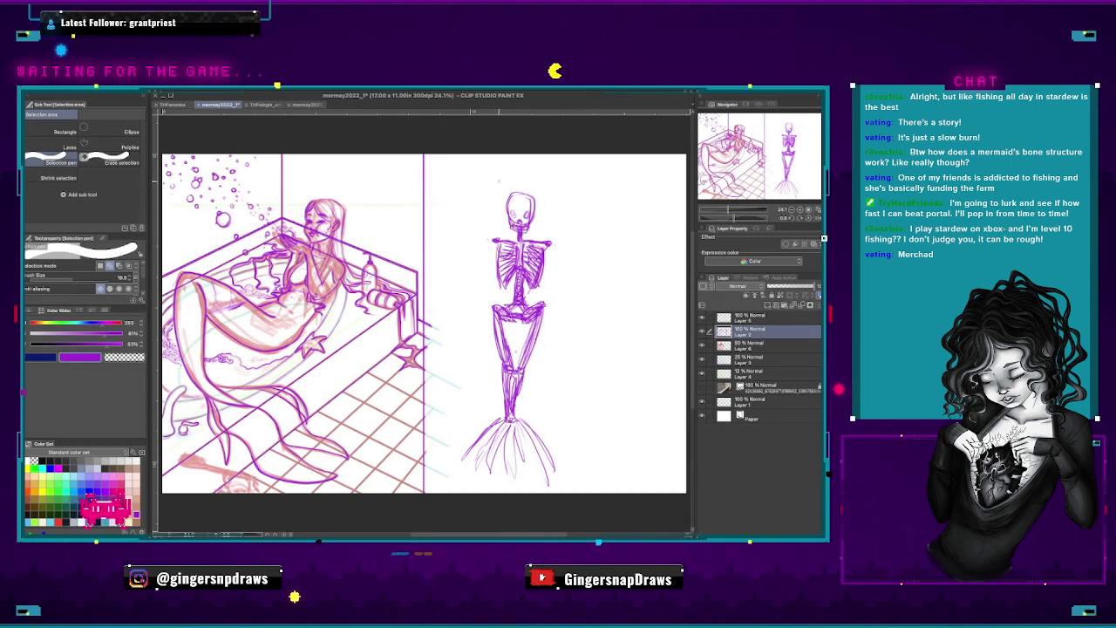
drag(515, 183, 576, 262)
mouse_move(471, 218)
mouse_down()
mouse_move(567, 262)
mouse_move(558, 307)
mouse_up()
mouse_move(476, 296)
mouse_down()
mouse_move(561, 355)
mouse_move(471, 410)
mouse_move(471, 449)
mouse_move(489, 463)
mouse_move(446, 451)
mouse_up()
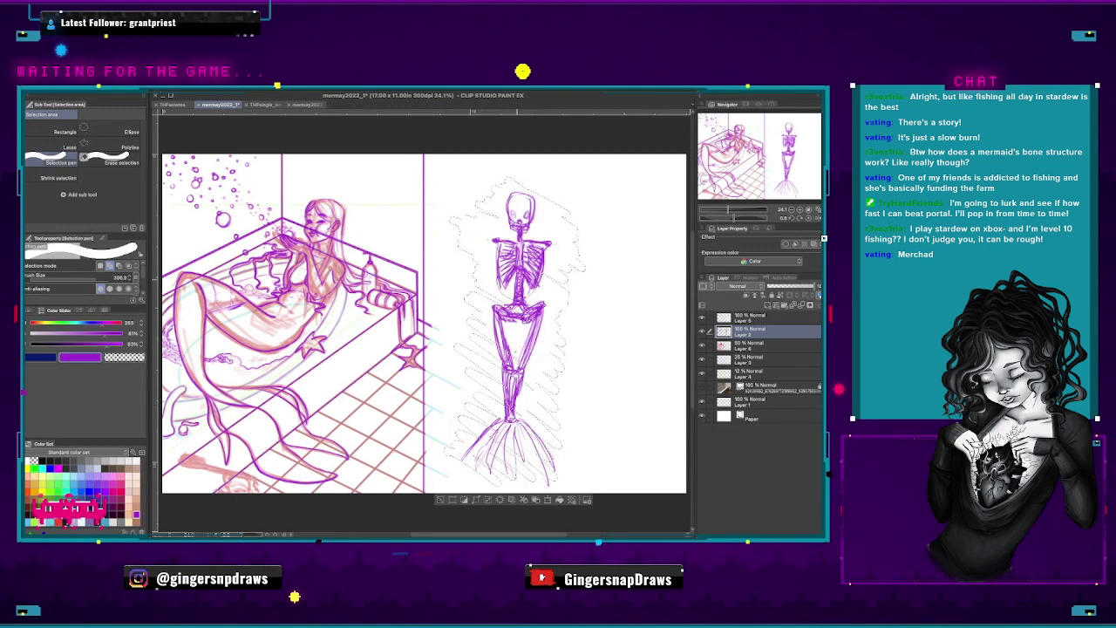
drag(515, 236, 515, 480)
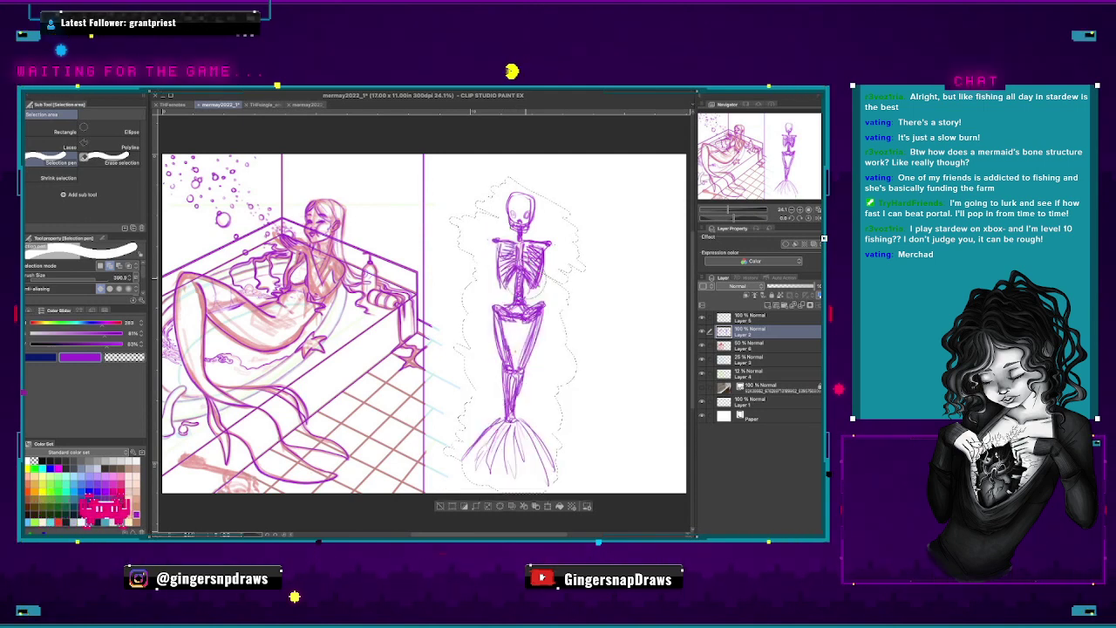
click(118, 158)
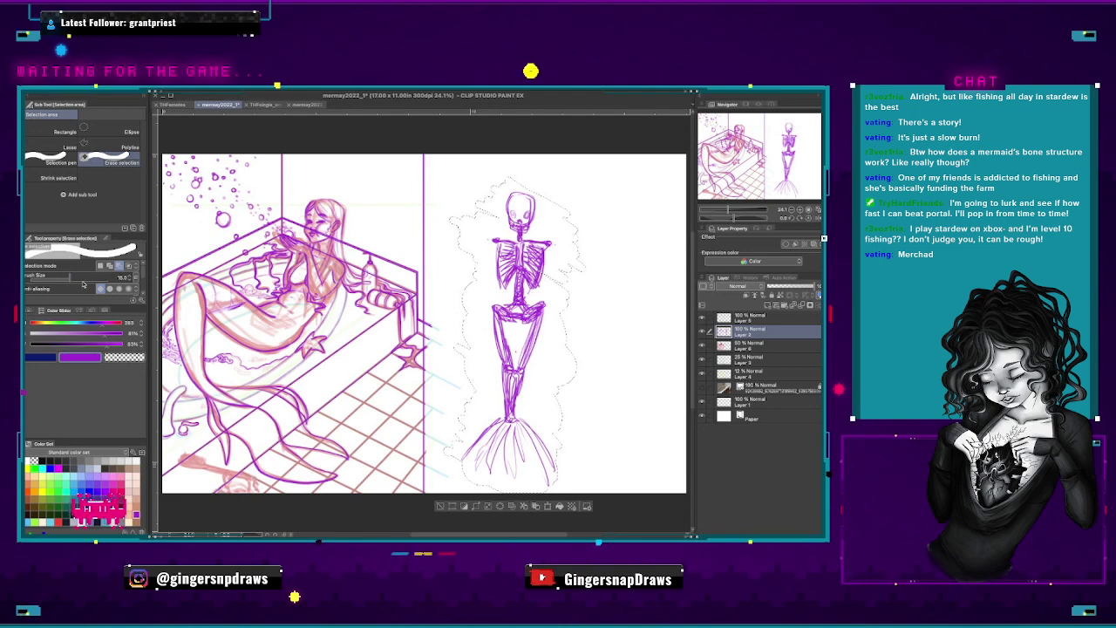
drag(84, 284, 582, 316)
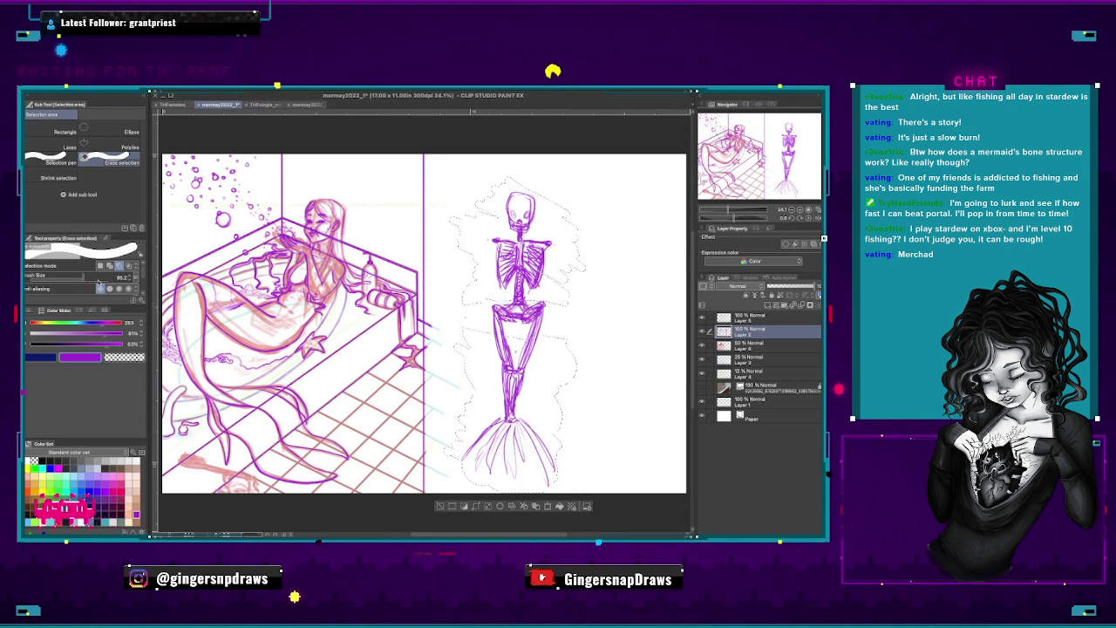
drag(101, 285, 102, 279)
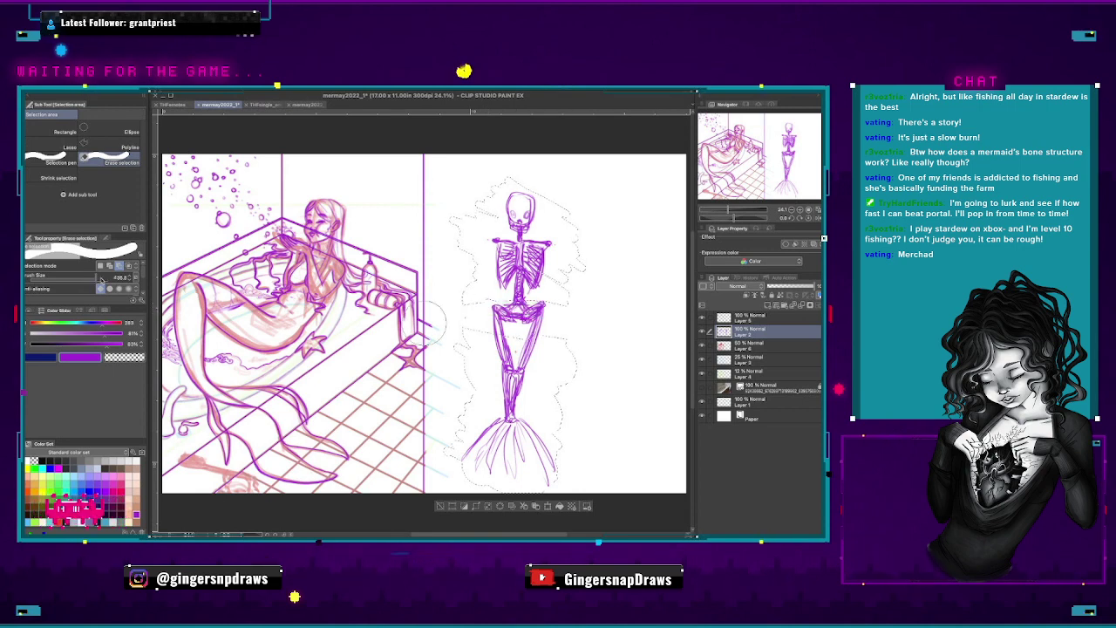
drag(515, 340, 523, 501)
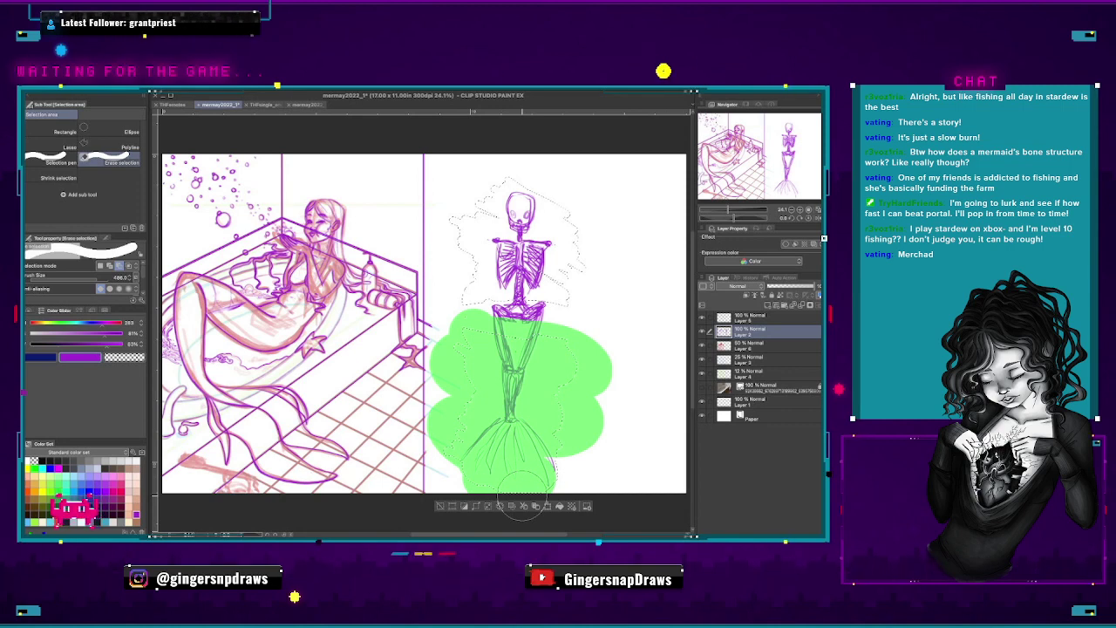
click(41, 163)
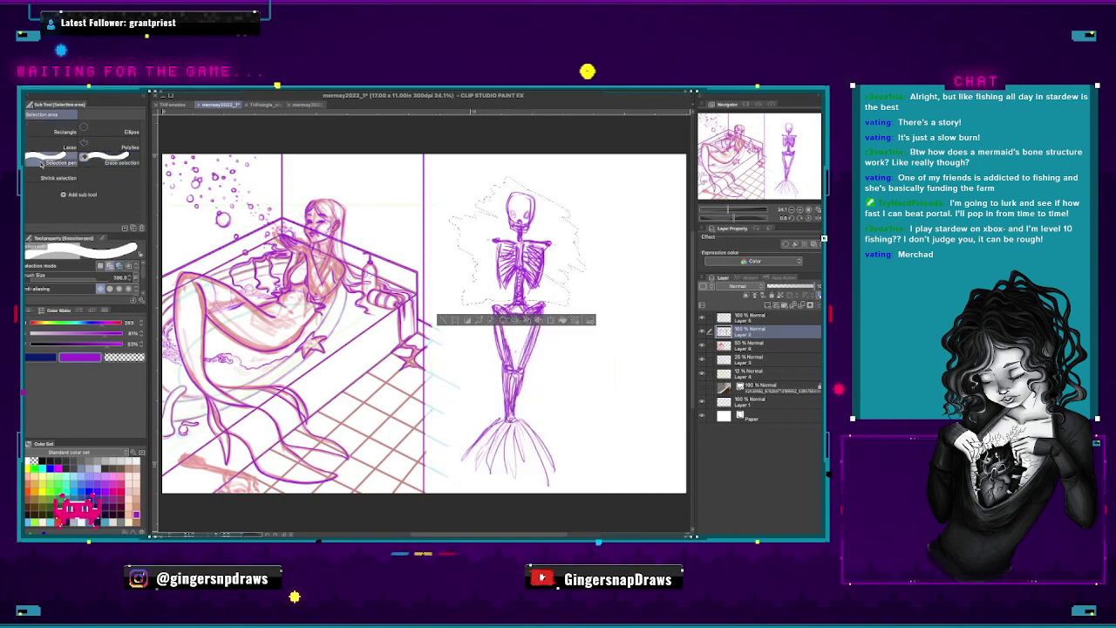
Copy and paste the selected upper body onto a new layer under transform.
key(ctrl+c)
key(ctrl+v)
key(ctrl+t)
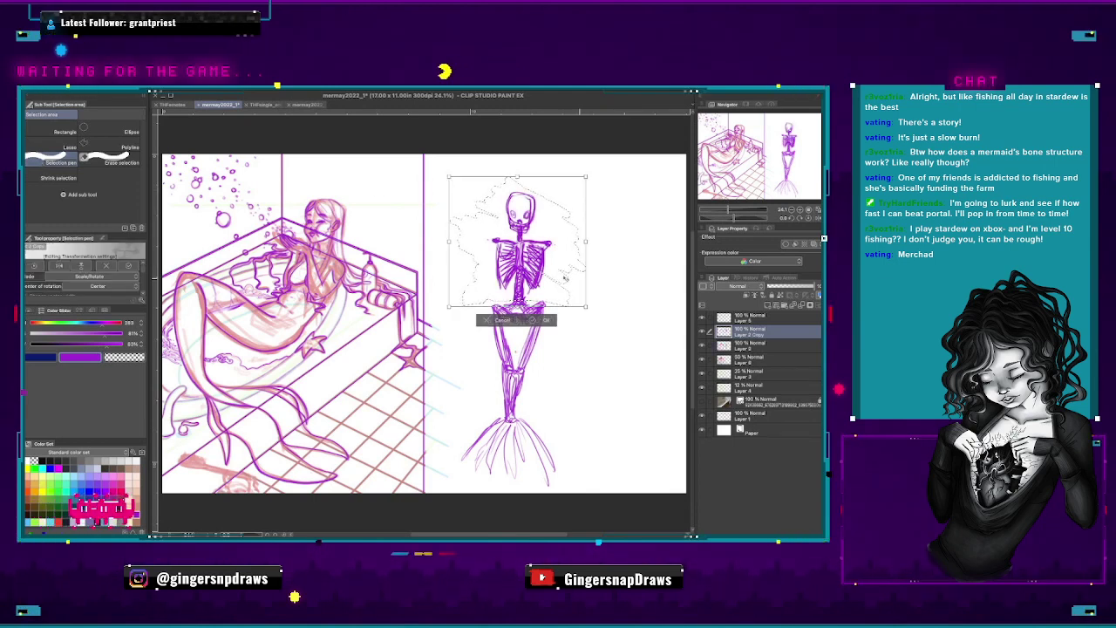
Move the copied skull and ribcage right of the original, commit, and deselect.
drag(565, 277, 663, 277)
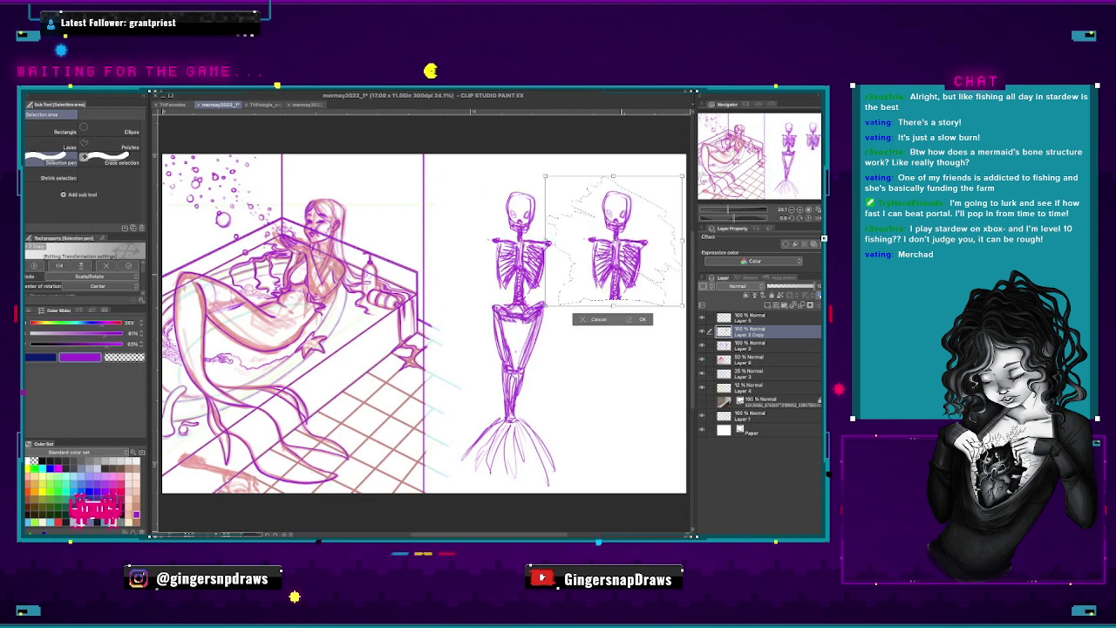
key(Return)
key(ctrl+d)
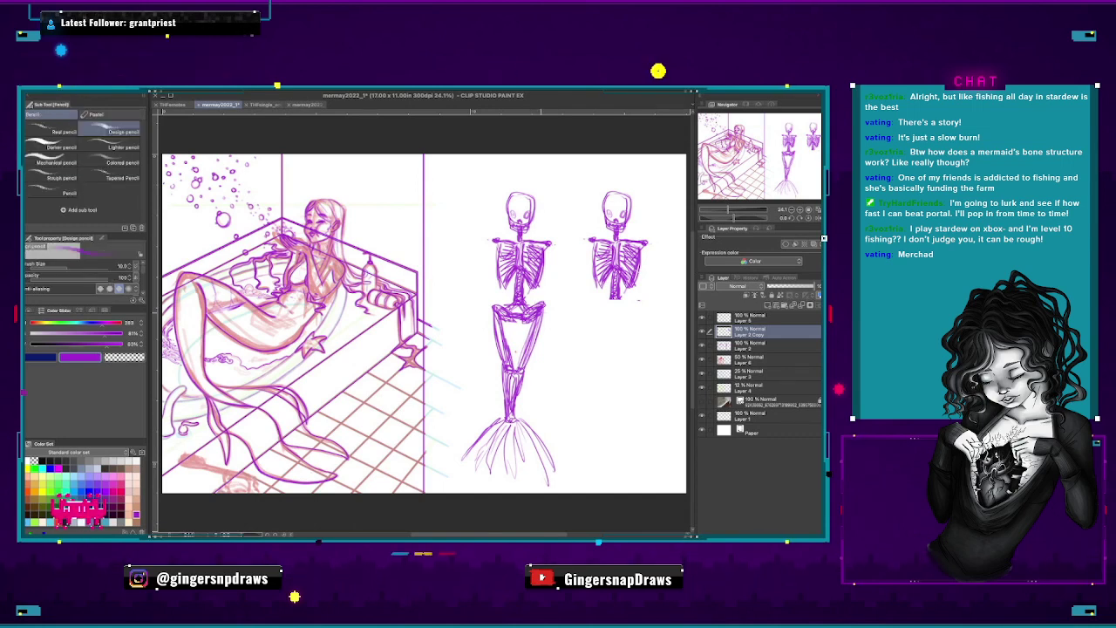
Pencil a pelvis, tail spine with outline, and bottom fins under the copied ribcage.
key(p)
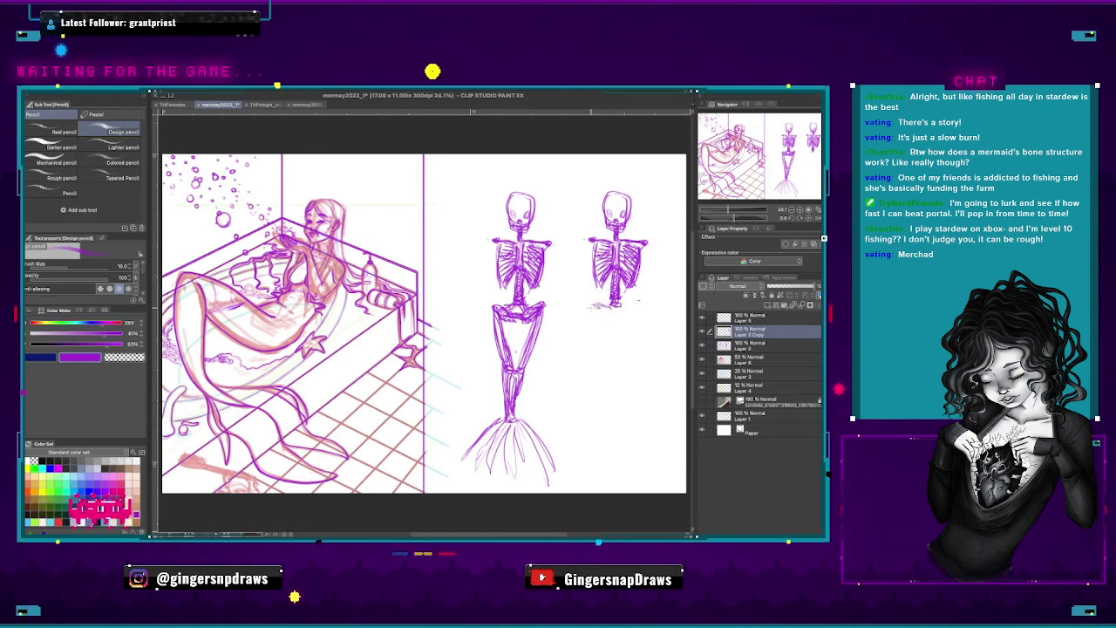
mouse_move(590, 311)
mouse_down()
mouse_move(640, 307)
mouse_move(611, 305)
mouse_up()
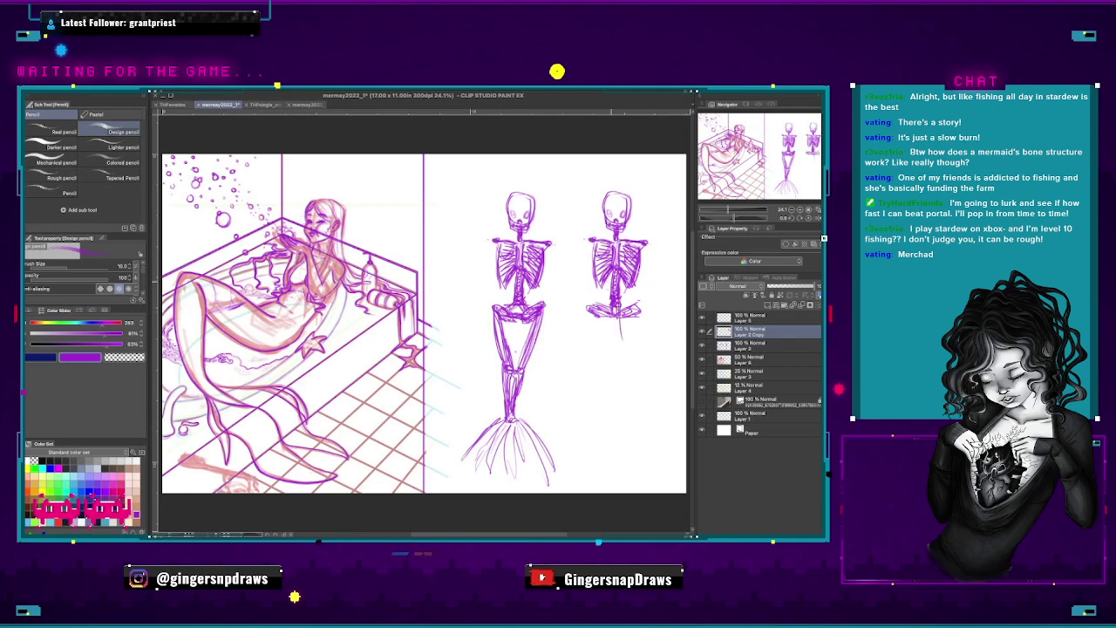
drag(614, 310, 623, 440)
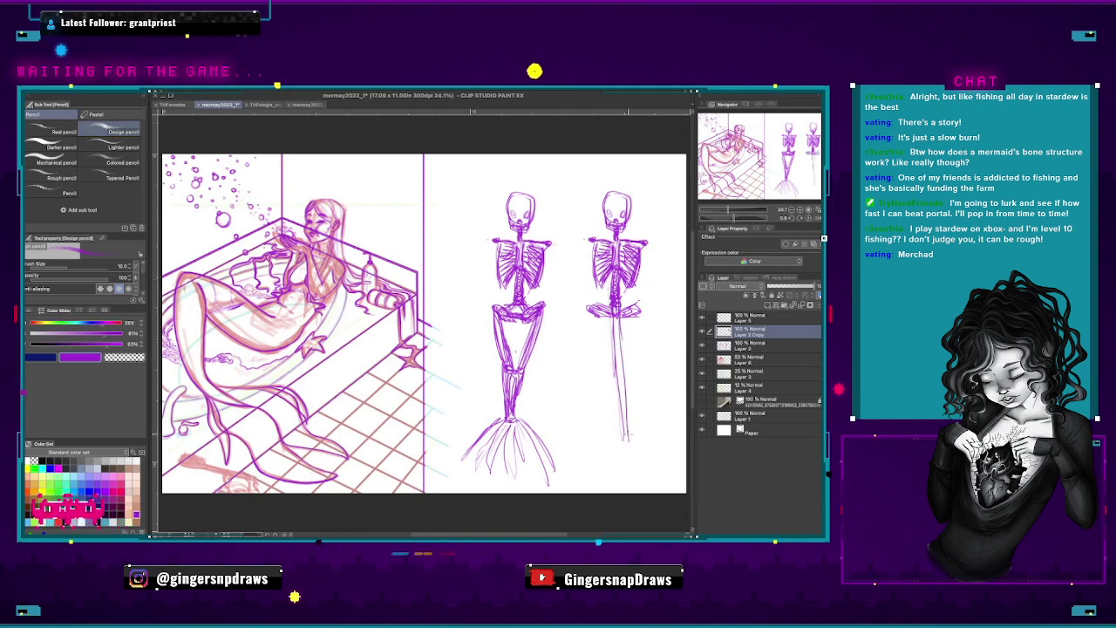
drag(624, 326, 631, 422)
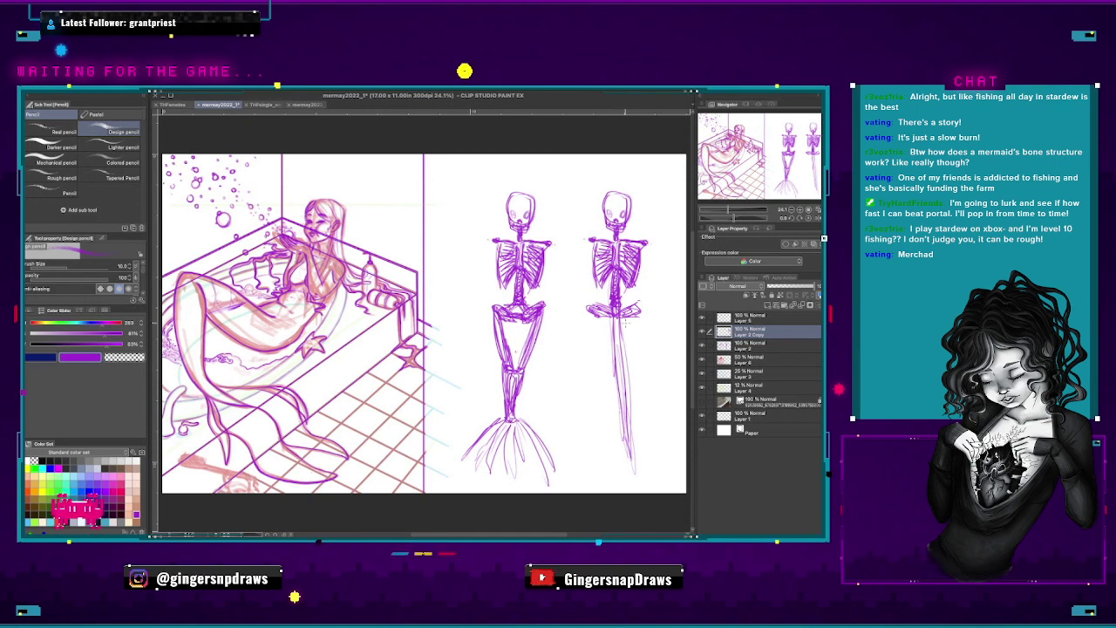
mouse_move(625, 322)
mouse_down()
mouse_move(642, 330)
mouse_move(614, 321)
mouse_move(623, 327)
mouse_move(612, 358)
mouse_move(647, 359)
mouse_move(618, 368)
mouse_move(628, 385)
mouse_up()
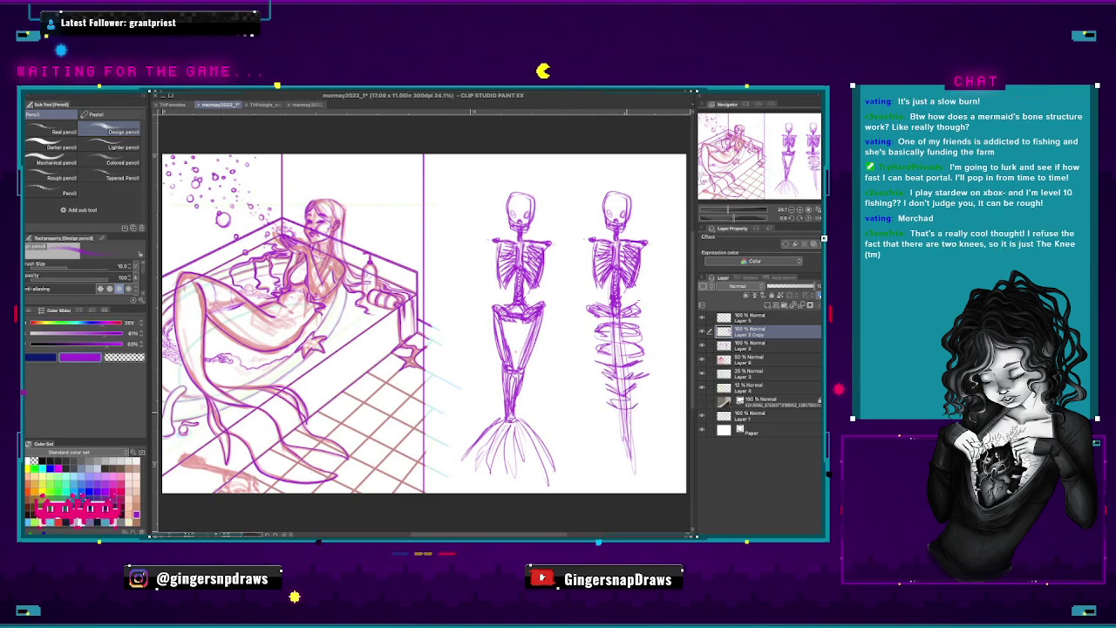
drag(641, 336, 633, 413)
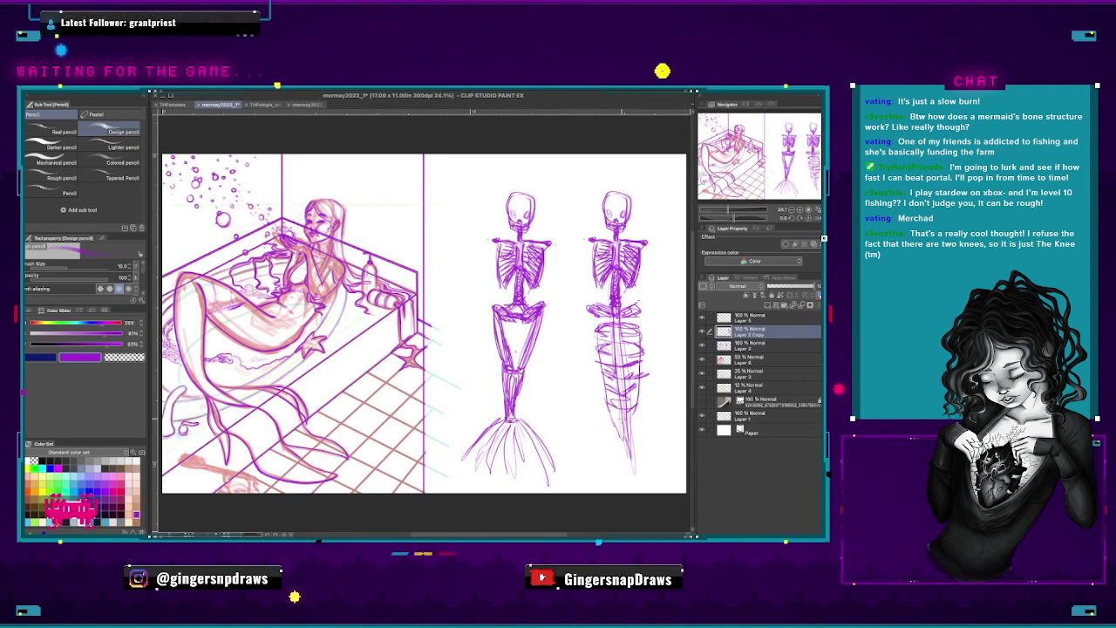
mouse_move(621, 446)
mouse_down()
mouse_move(663, 478)
mouse_move(594, 478)
mouse_up()
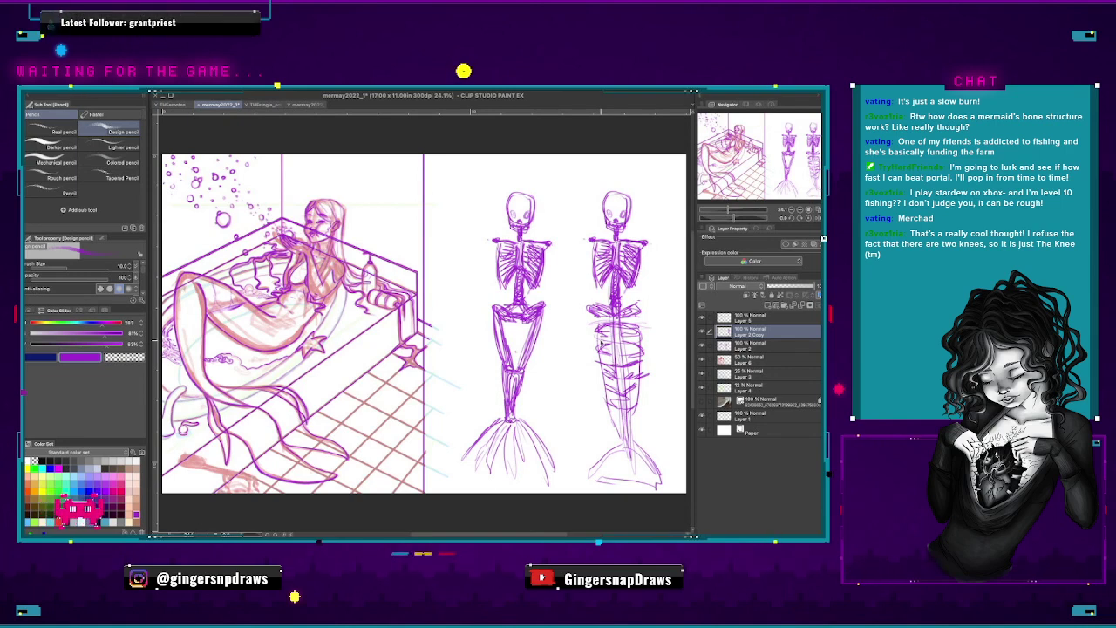
Undo the copied skeleton and the original's strokes back to just the skull.
key(ctrl+z)
key(ctrl+z)
key(ctrl+z)
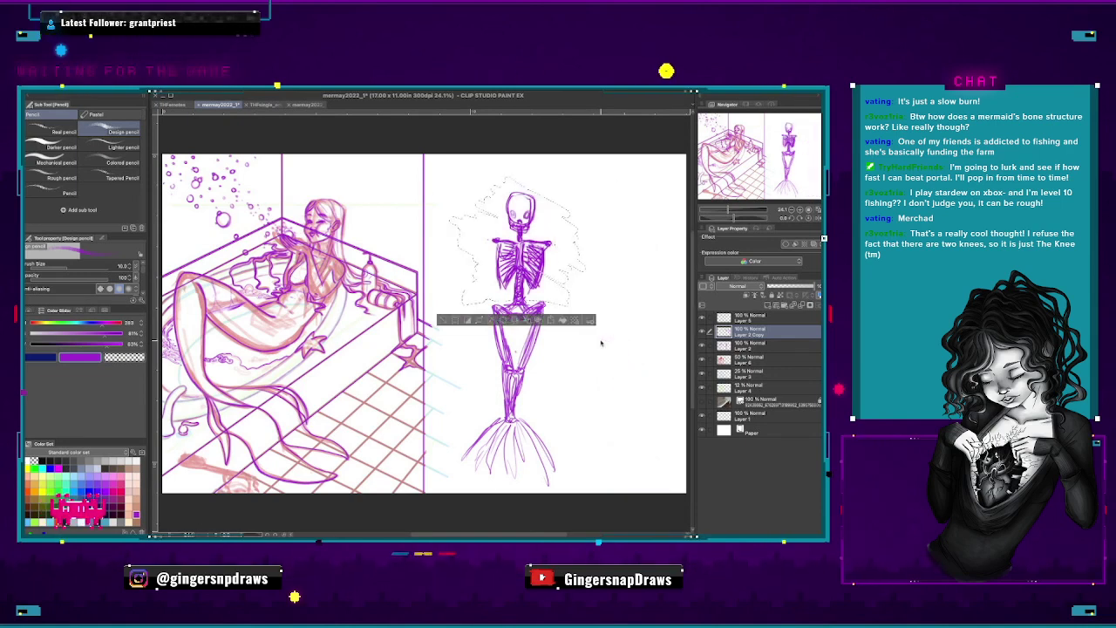
key(ctrl+z)
key(ctrl+z)
key(ctrl+z)
key(ctrl+z)
key(ctrl+z)
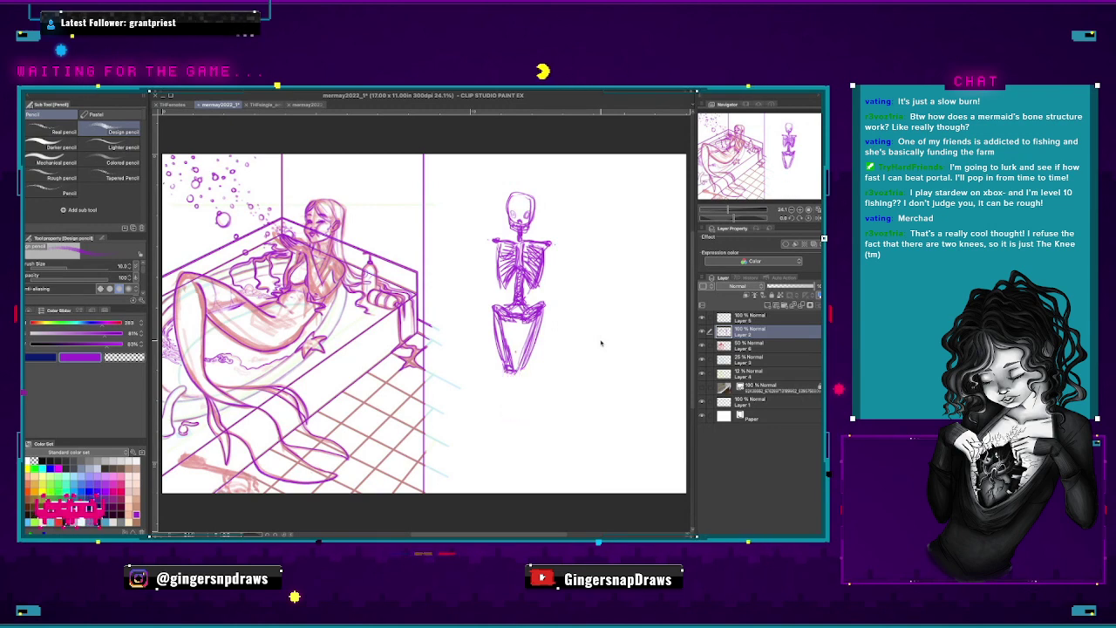
key(ctrl+z)
key(ctrl+z)
key(ctrl+z)
key(ctrl+z)
key(ctrl+z)
key(ctrl+z)
key(ctrl+z)
key(ctrl+z)
key(ctrl+z)
key(ctrl+z)
key(ctrl+z)
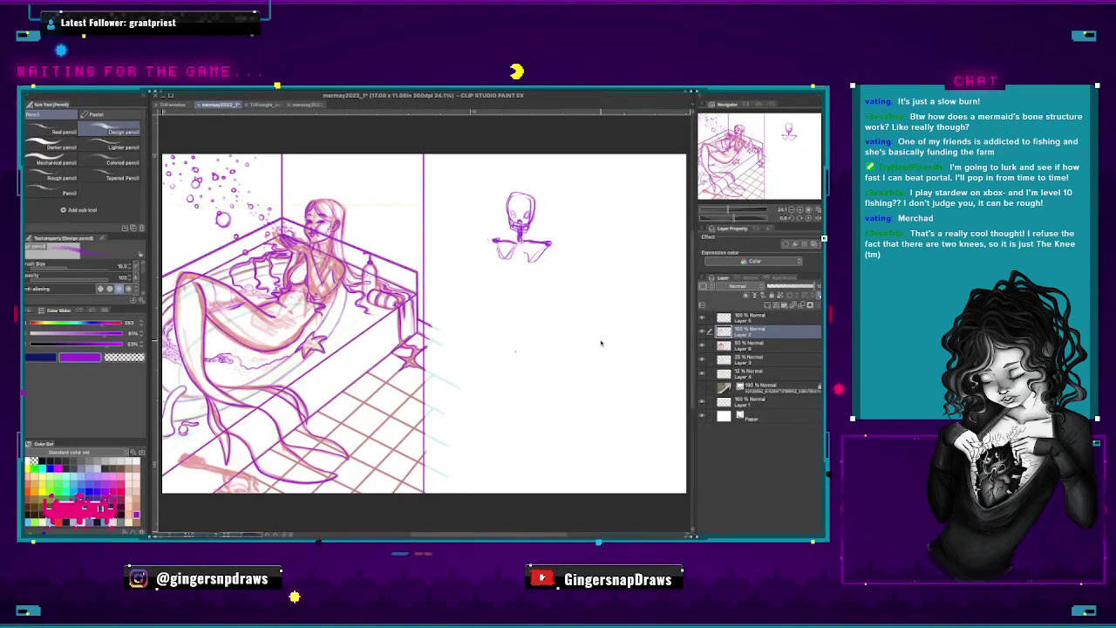
key(ctrl+y)
key(ctrl+z)
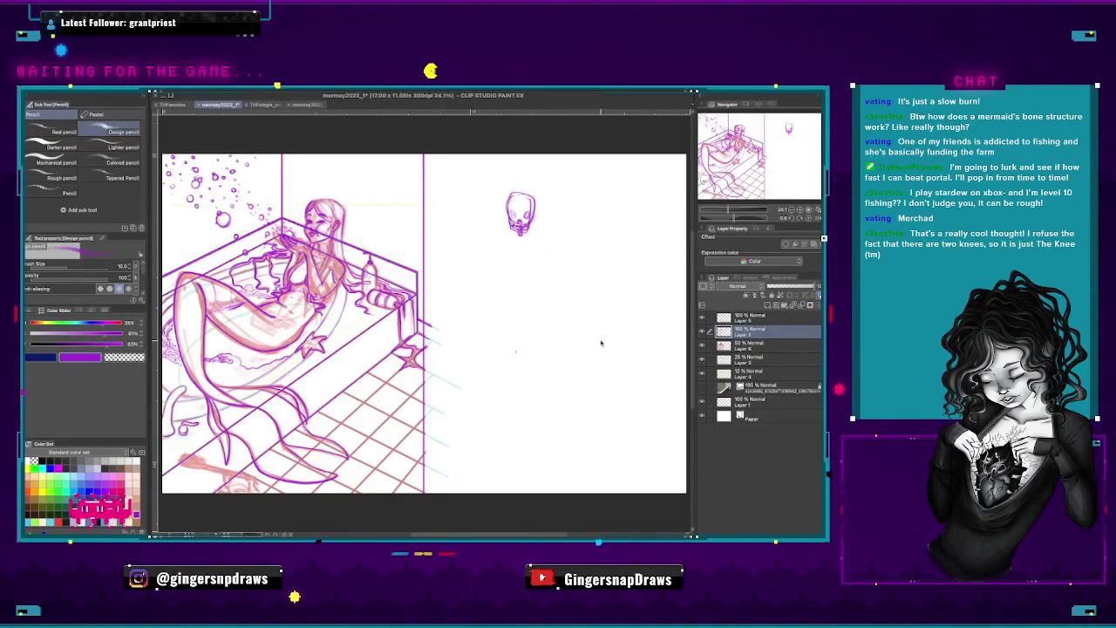